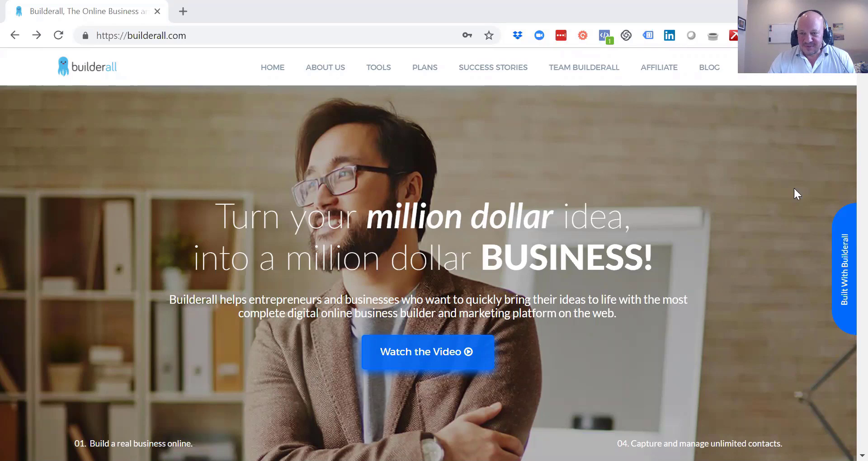
Step: Go to the Builderall login page and sign in with the saved account credentials
{"action": "left_click", "coordinate": [779, 76]}
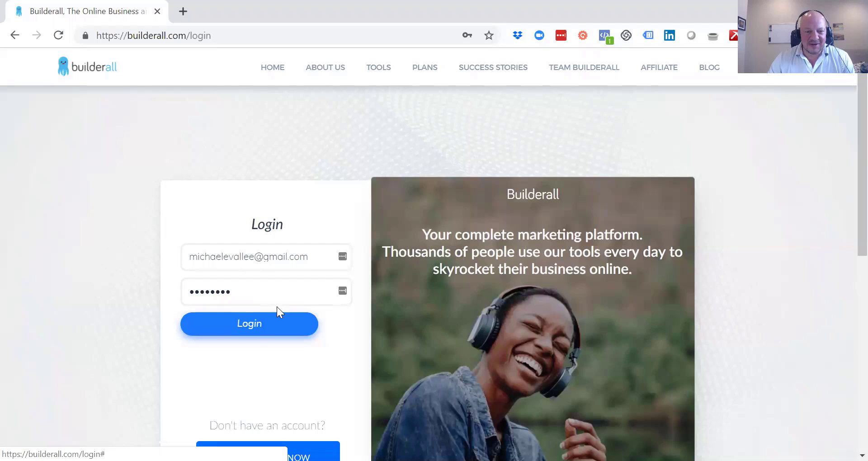
{"action": "left_click", "coordinate": [262, 324]}
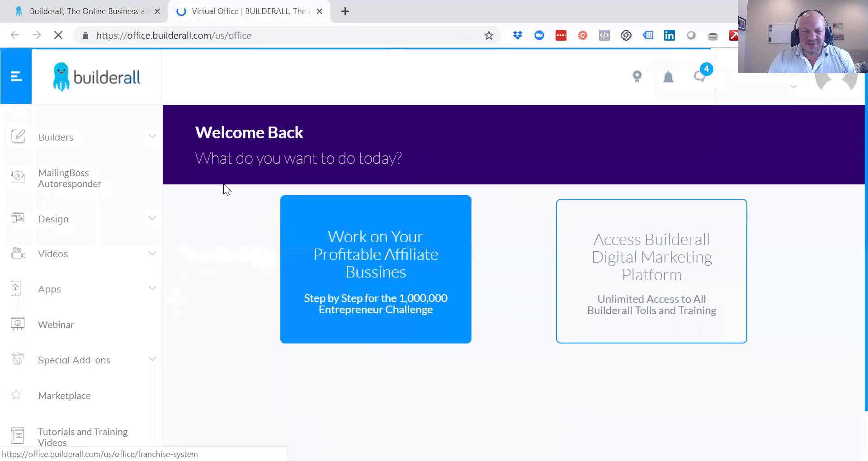
Step: Enter the digital marketing platform and open Builders > Drag and Drop Pixel Perfect > My sites
{"action": "left_click", "coordinate": [644, 264]}
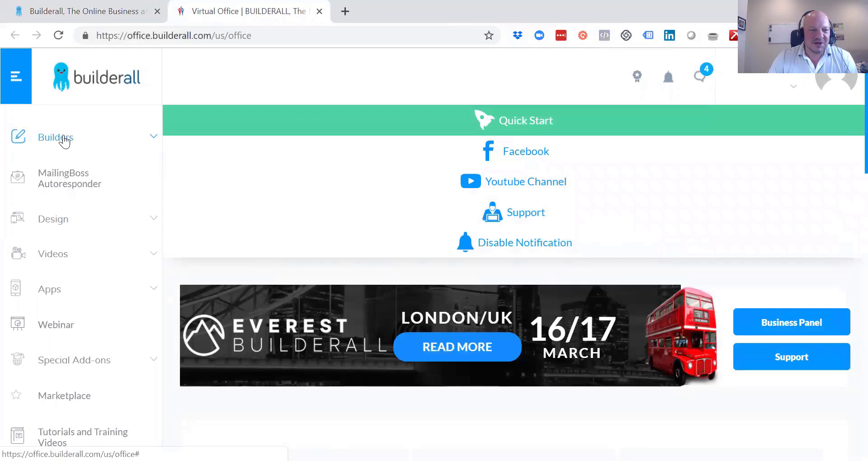
{"action": "left_click", "coordinate": [64, 140]}
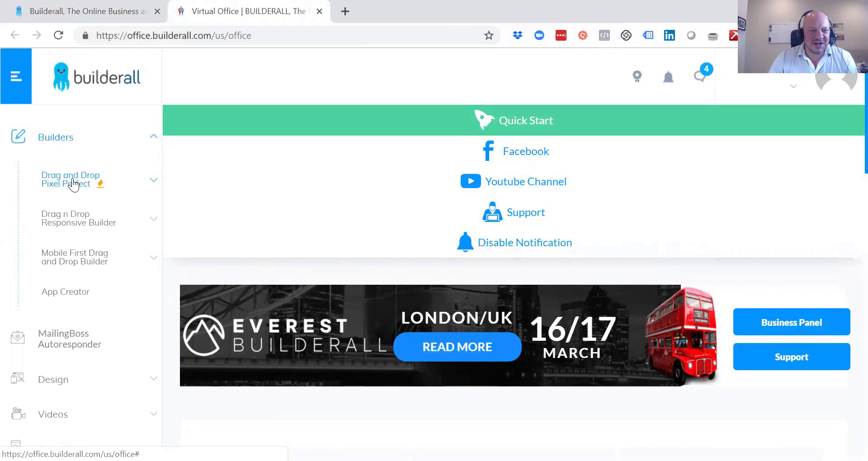
{"action": "left_click", "coordinate": [69, 178]}
{"action": "left_click", "coordinate": [66, 224]}
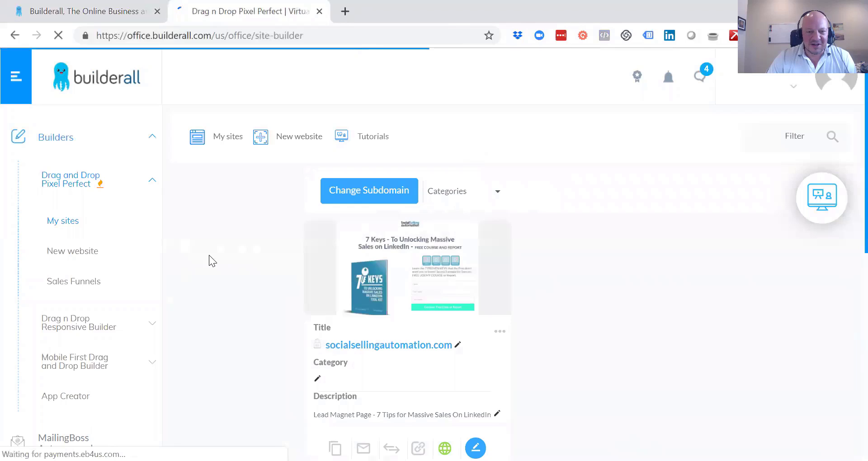
Step: Edit the socialsellingautomation.com site, opening its 7 Keys lead magnet page in the HTML Editor
{"action": "scroll", "coordinate": [568, 211], "scroll_direction": "down", "scroll_amount": 3}
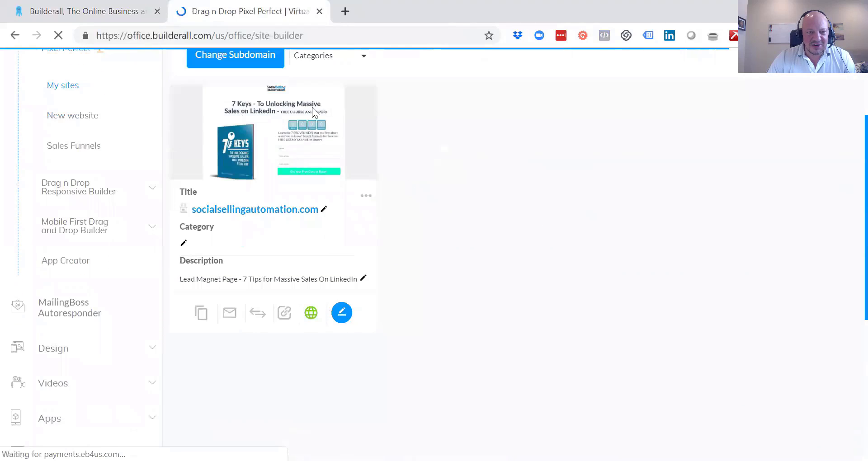
{"action": "left_click", "coordinate": [344, 310]}
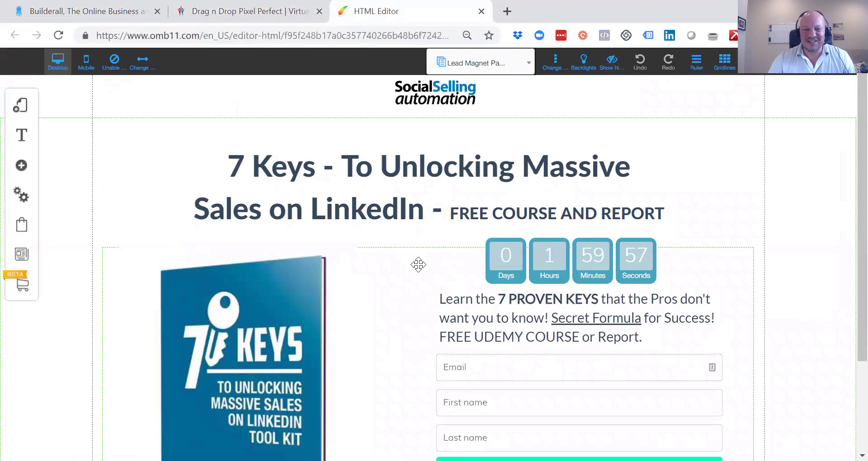
Step: Browse the add-element and checkout panels, then expand the Lead Magnet Funnel - 002 layout's pages
{"action": "scroll", "coordinate": [416, 262], "scroll_direction": "down", "scroll_amount": 3}
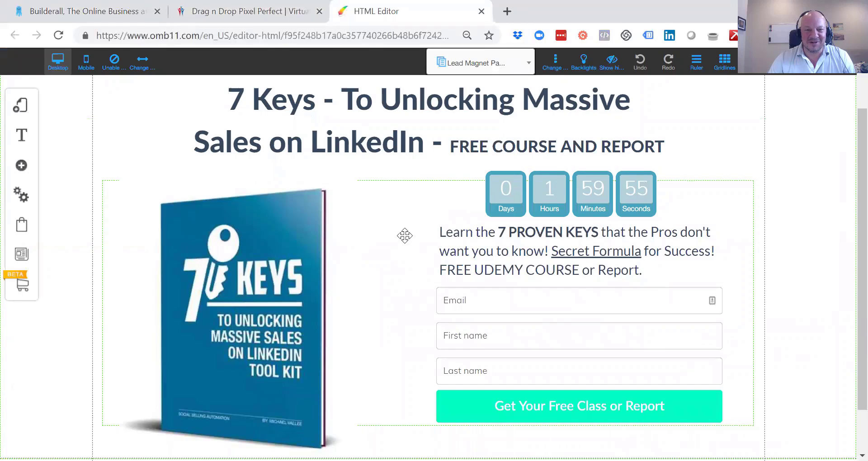
{"action": "scroll", "coordinate": [403, 234], "scroll_direction": "up", "scroll_amount": 3}
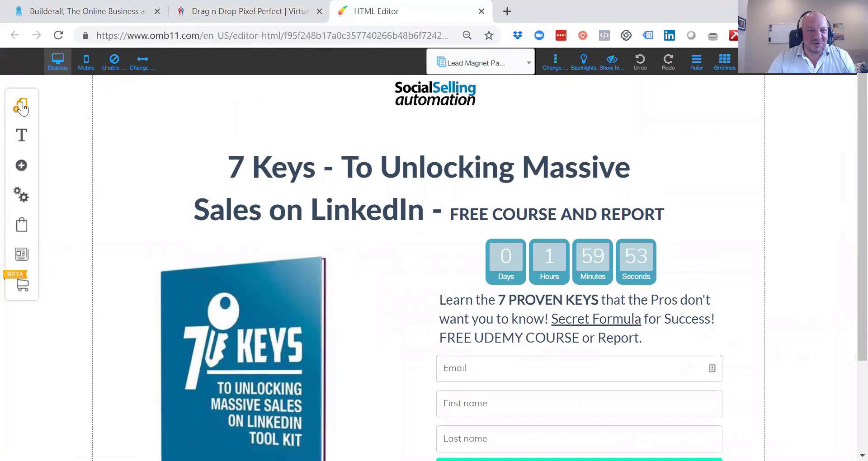
{"action": "left_click", "coordinate": [21, 165]}
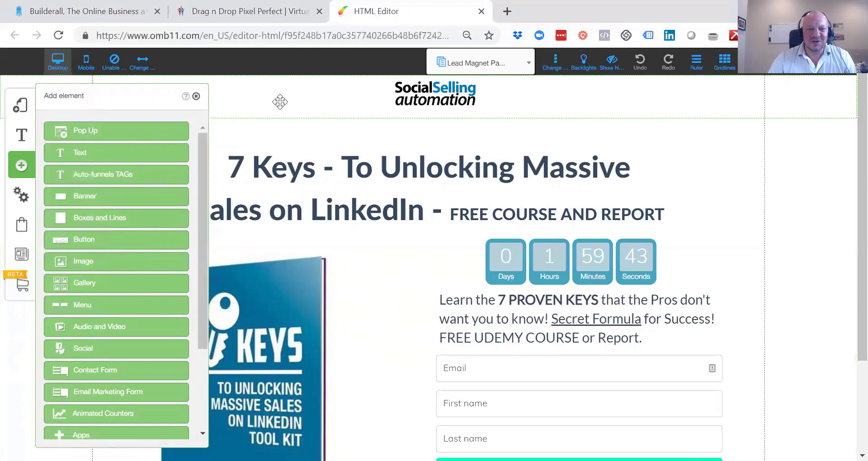
{"action": "left_click", "coordinate": [256, 98]}
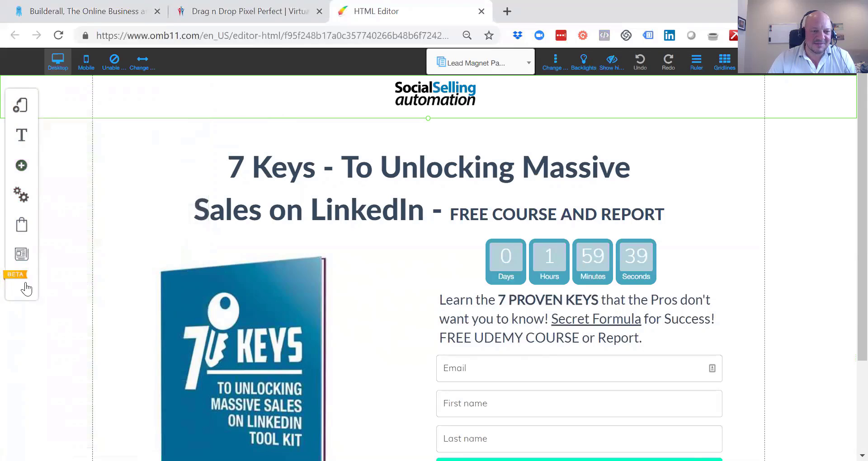
{"action": "left_click", "coordinate": [20, 225]}
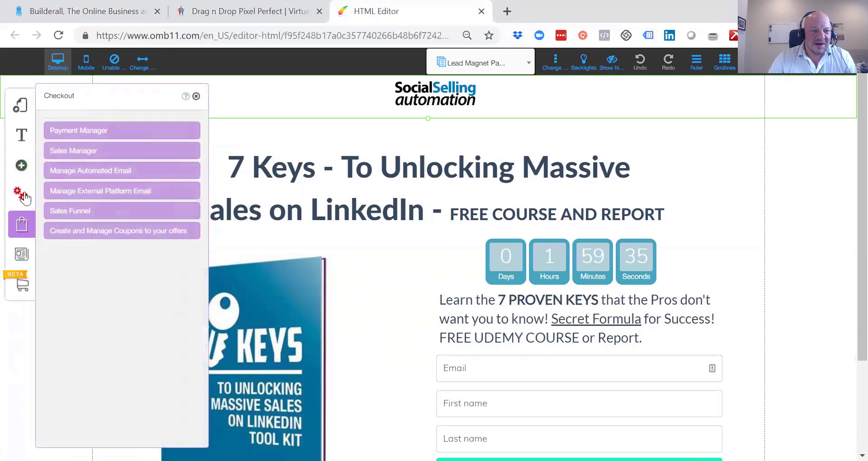
{"action": "left_click", "coordinate": [19, 107]}
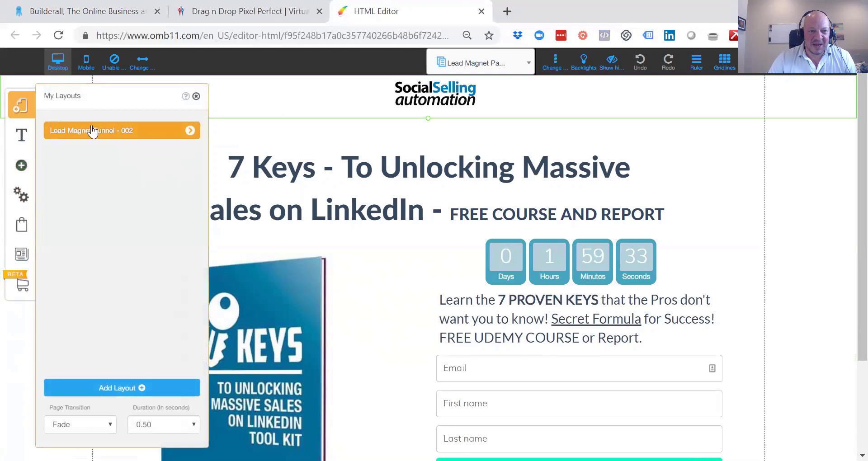
{"action": "left_click", "coordinate": [190, 131]}
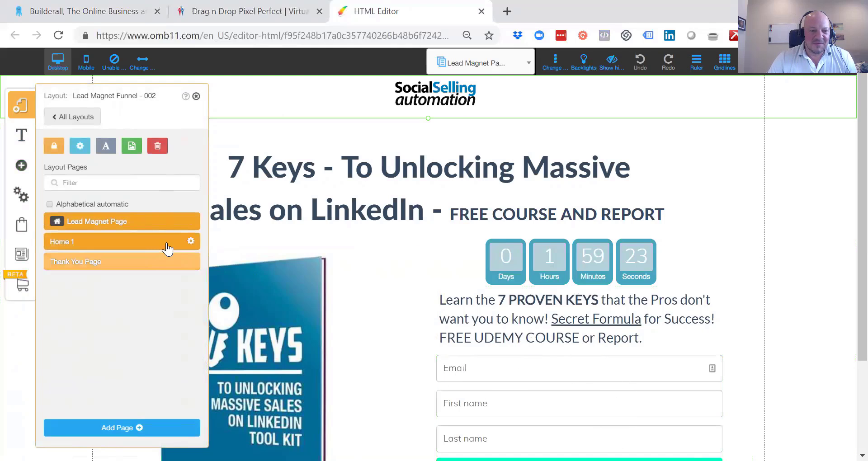
Step: Open the Thank You Page, dismiss its Settings and SEO panel, and scroll to the download button
{"action": "left_click", "coordinate": [189, 262]}
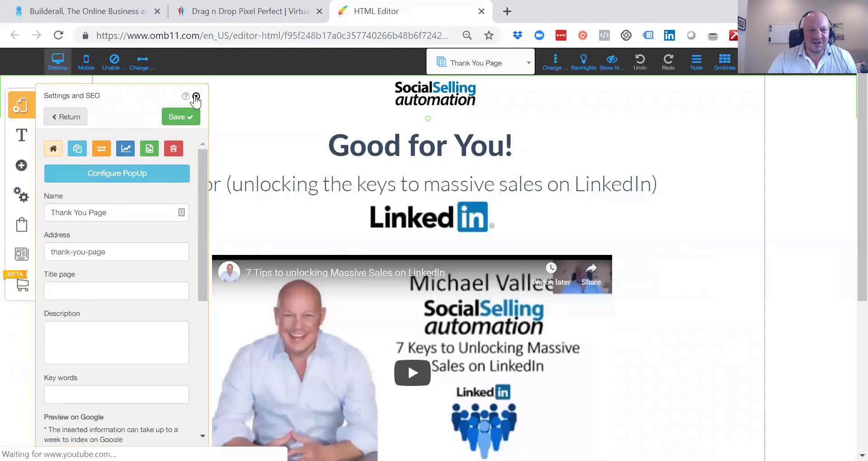
{"action": "left_click", "coordinate": [197, 95]}
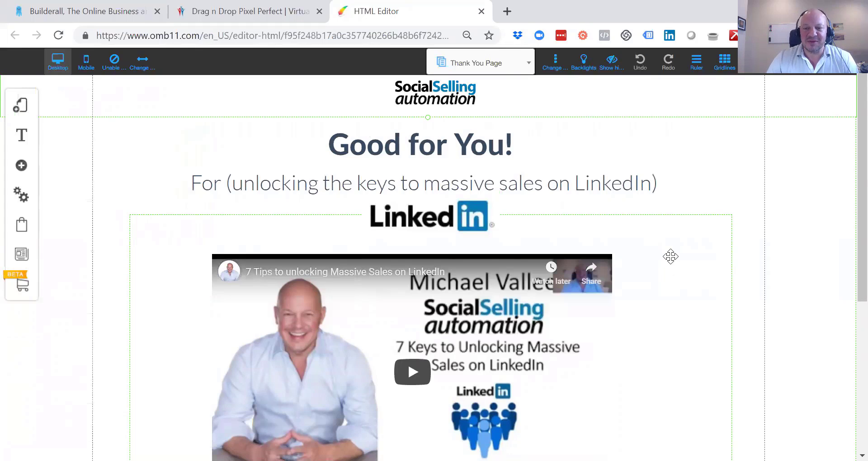
{"action": "scroll", "coordinate": [668, 253], "scroll_direction": "down", "scroll_amount": 2}
{"action": "scroll", "coordinate": [667, 252], "scroll_direction": "down", "scroll_amount": 2}
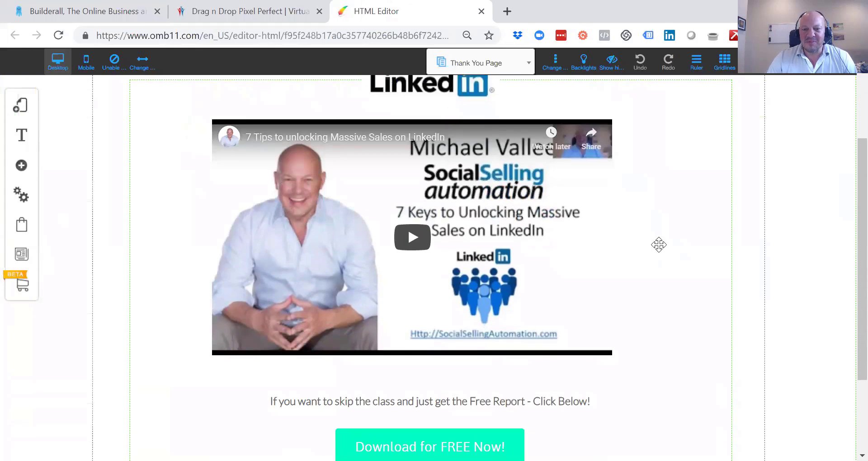
{"action": "scroll", "coordinate": [658, 244], "scroll_direction": "up", "scroll_amount": 2}
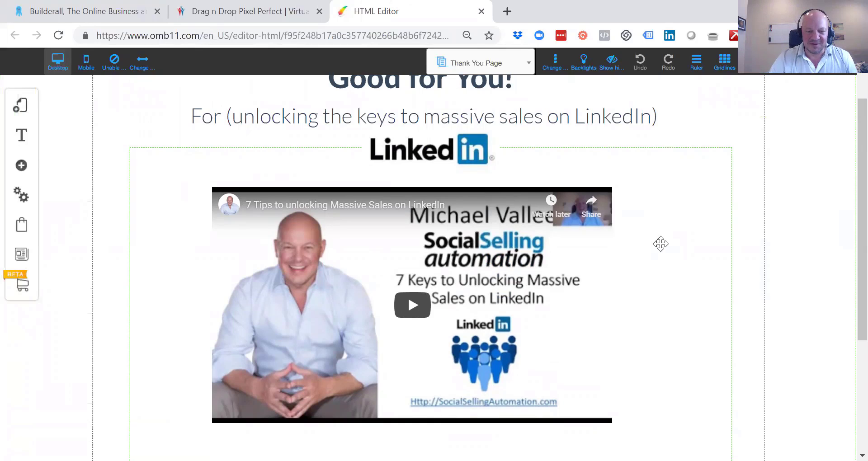
{"action": "scroll", "coordinate": [659, 244], "scroll_direction": "down", "scroll_amount": 4}
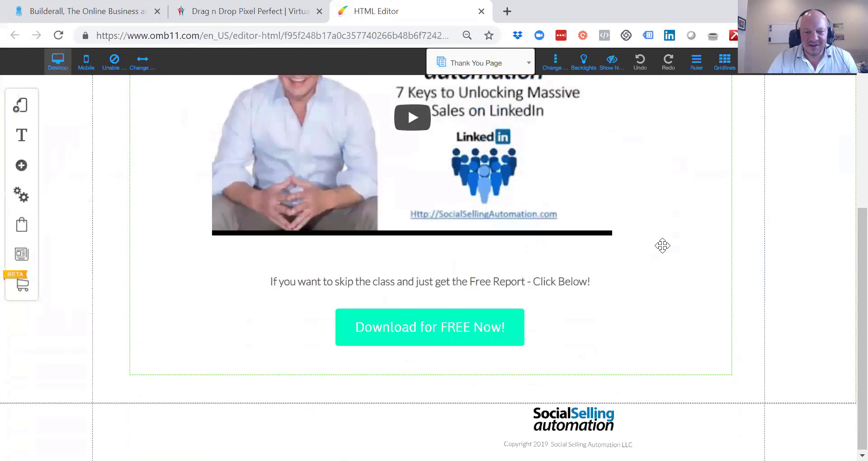
Step: Link the Download for FREE Now! button to the '7 keys…LinkedIn tool kit v.2' document
{"action": "left_click", "coordinate": [442, 335]}
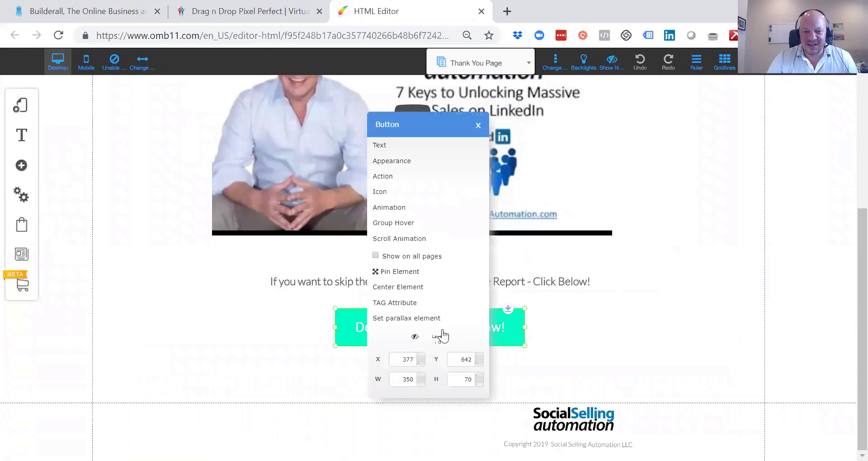
{"action": "left_click", "coordinate": [415, 179]}
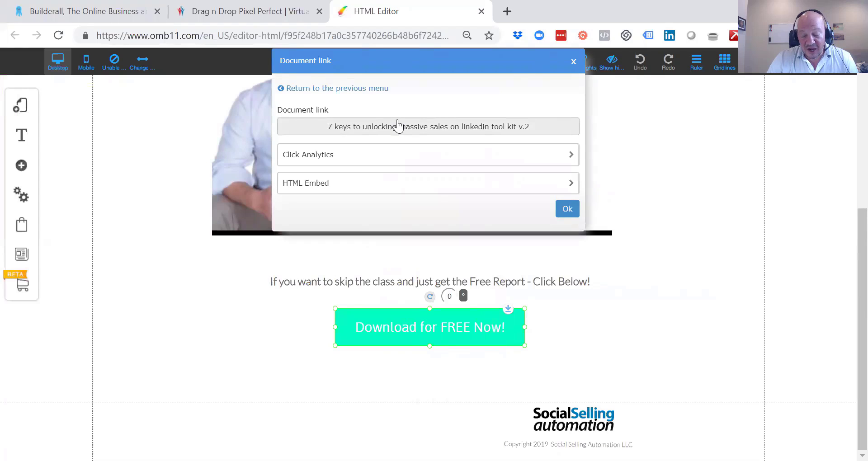
{"action": "left_click", "coordinate": [567, 210]}
{"action": "scroll", "coordinate": [153, 279], "scroll_direction": "up", "scroll_amount": 3}
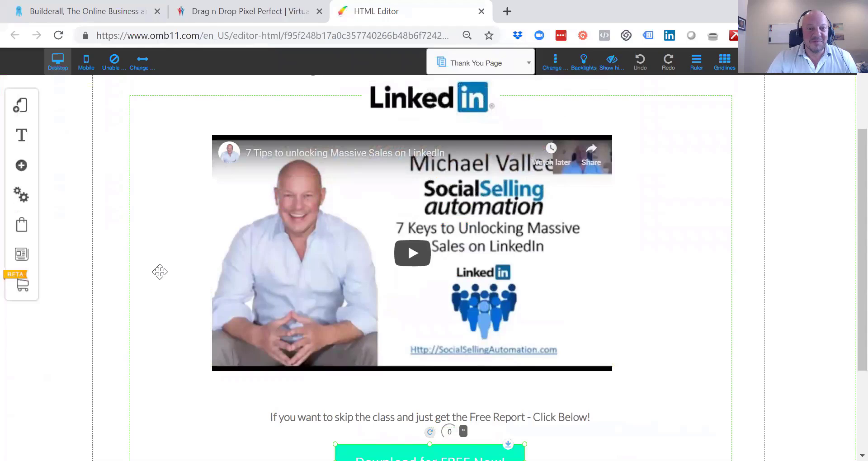
{"action": "scroll", "coordinate": [159, 271], "scroll_direction": "up", "scroll_amount": 2}
{"action": "scroll", "coordinate": [158, 269], "scroll_direction": "up", "scroll_amount": 2}
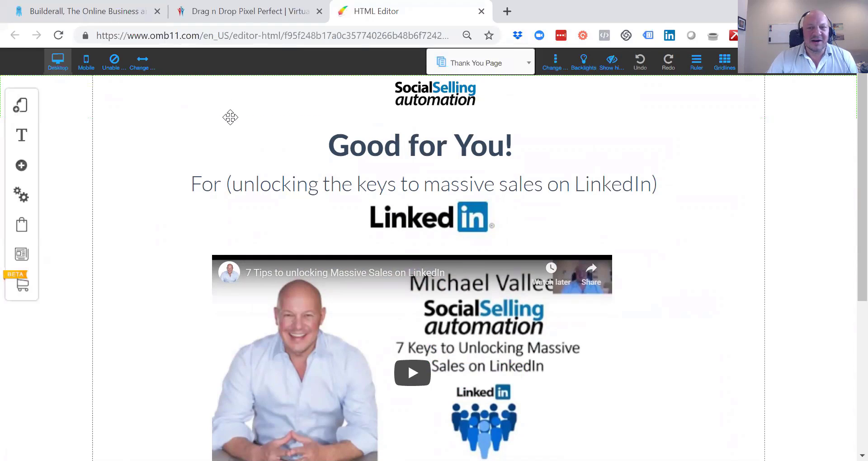
Step: Switch back to the Drag n Drop Pixel Perfect tab listing the socialsellingautomation.com site
{"action": "left_click", "coordinate": [253, 15]}
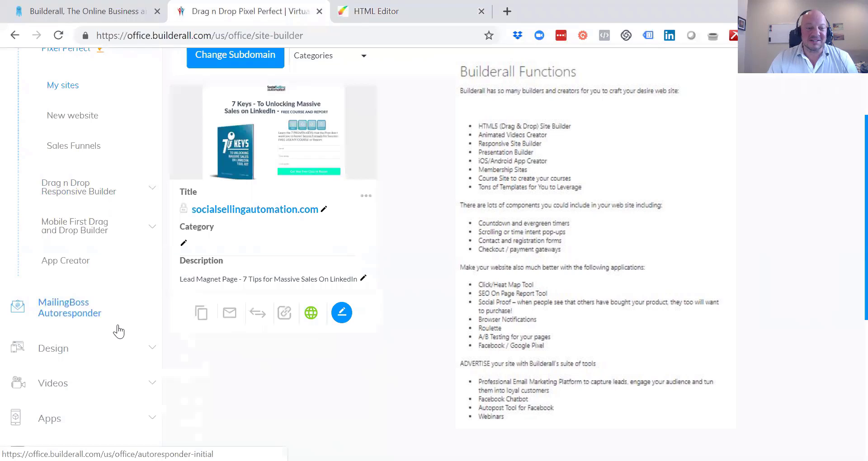
Step: Open the MailingBoss Autoresponder section and launch MailingBoss in a new tab
{"action": "left_click", "coordinate": [75, 314]}
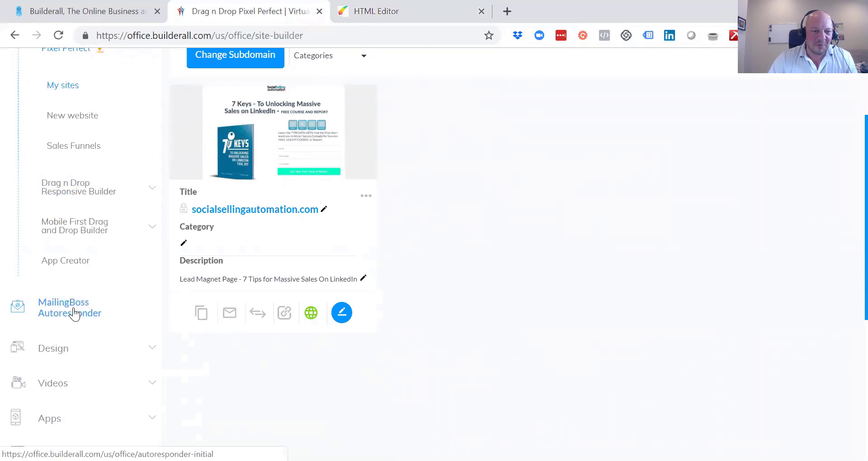
{"action": "left_click", "coordinate": [74, 314]}
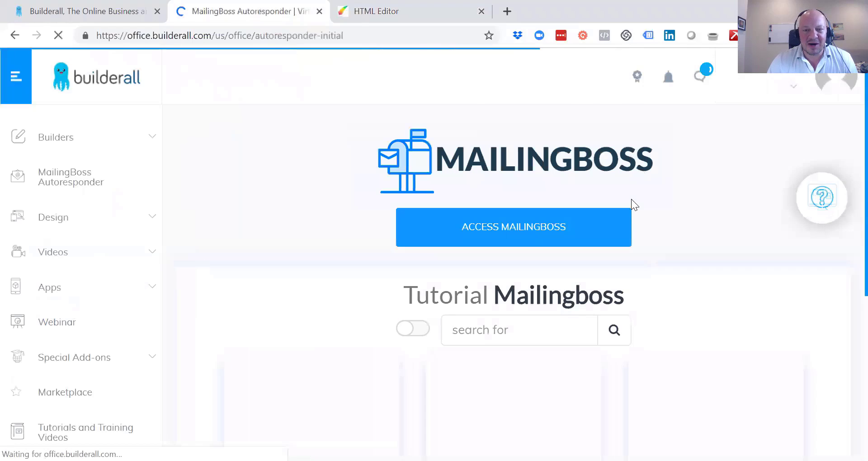
{"action": "left_click", "coordinate": [520, 227]}
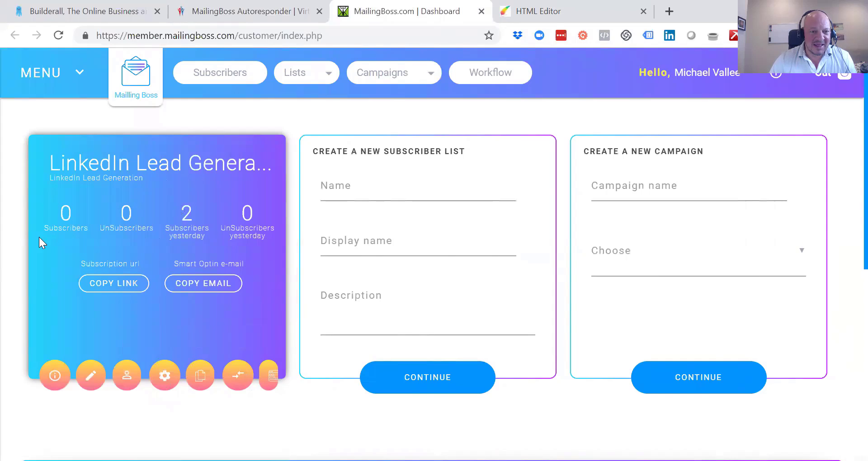
Step: From the LinkedIn Lead Generation list, go to Campaigns > Email Sequence
{"action": "left_click", "coordinate": [171, 382]}
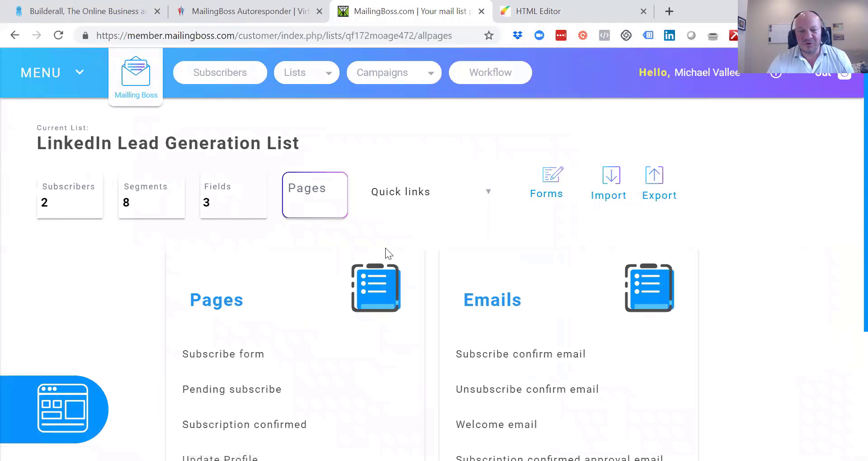
{"action": "scroll", "coordinate": [482, 221], "scroll_direction": "down", "scroll_amount": 4}
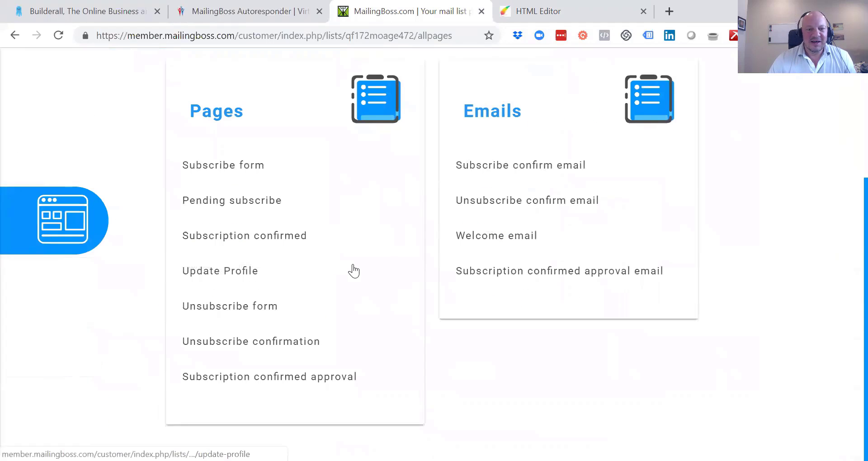
{"action": "scroll", "coordinate": [357, 270], "scroll_direction": "up", "scroll_amount": 4}
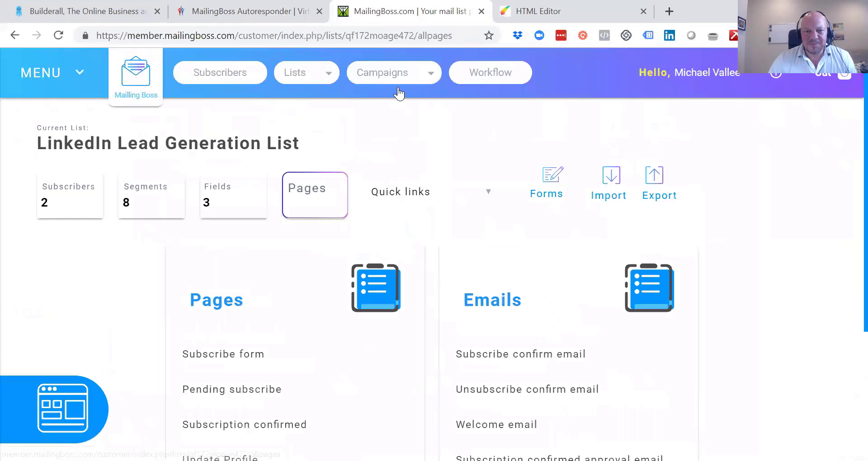
{"action": "mouse_move", "coordinate": [402, 77]}
{"action": "left_click", "coordinate": [389, 114]}
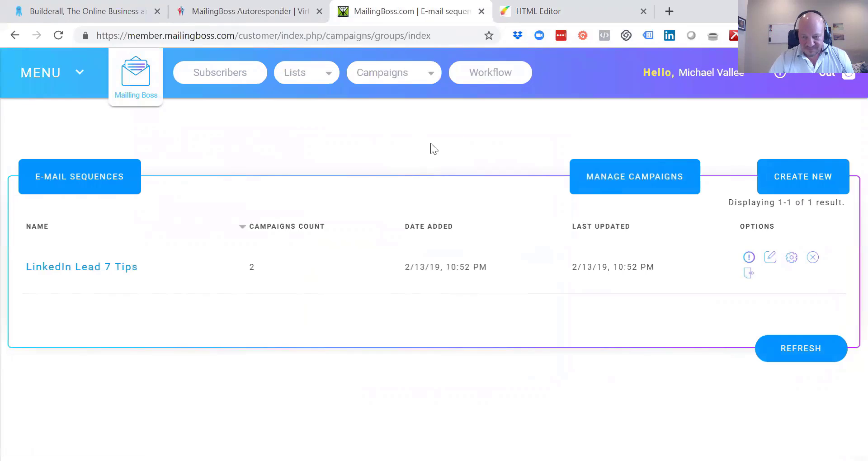
Step: Open the LinkedIn Lead 7 Tips sequence and its 'First E-mail 7 Tips for LinkedIn' campaign
{"action": "left_click", "coordinate": [107, 269]}
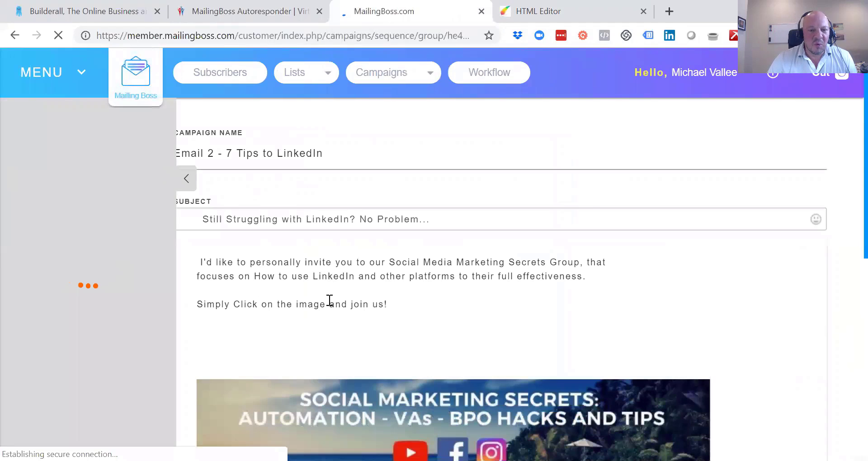
{"action": "left_click", "coordinate": [188, 179]}
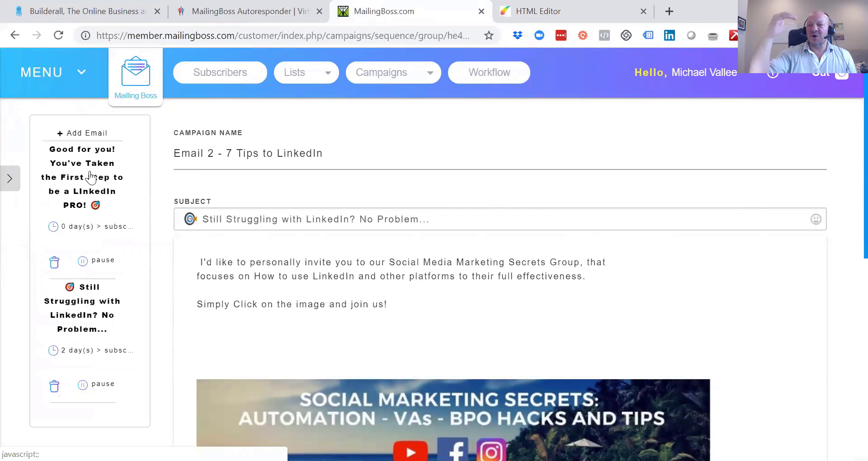
{"action": "left_click", "coordinate": [90, 177]}
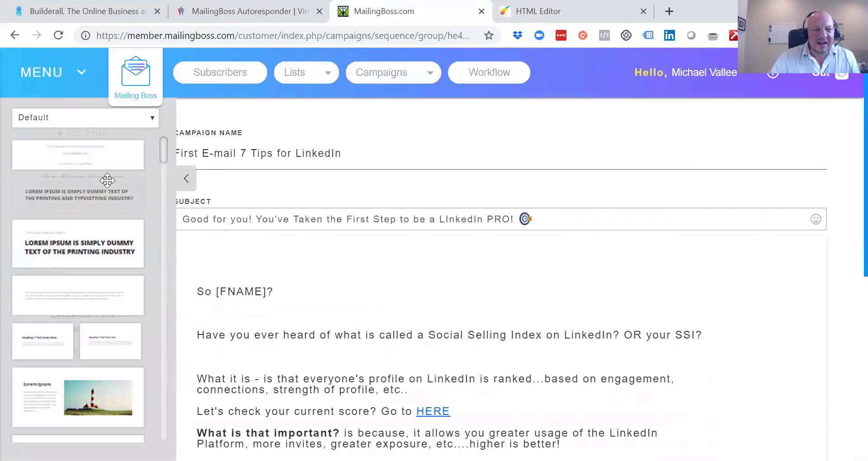
Step: Collapse the template blocks panel to list 'Good for you!…' (0 days) and 'Still Struggling with LinkedIn?…' (2 days)
{"action": "scroll", "coordinate": [109, 185], "scroll_direction": "down", "scroll_amount": 2}
{"action": "scroll", "coordinate": [110, 186], "scroll_direction": "down", "scroll_amount": 5}
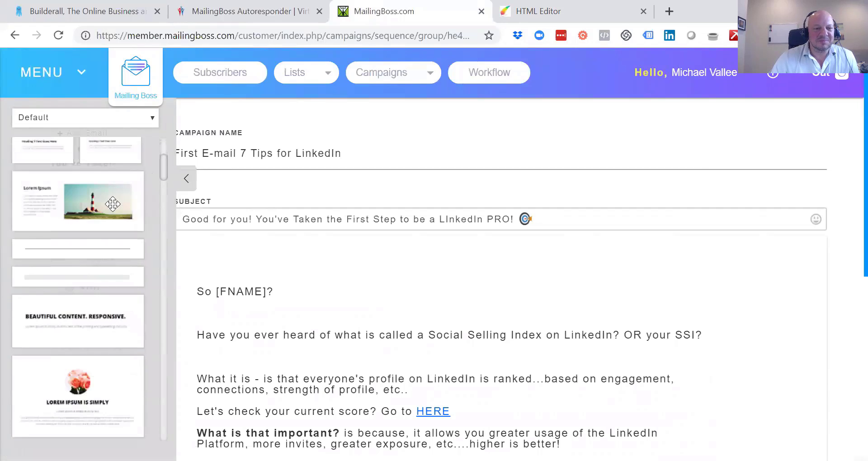
{"action": "scroll", "coordinate": [111, 234], "scroll_direction": "down", "scroll_amount": 1}
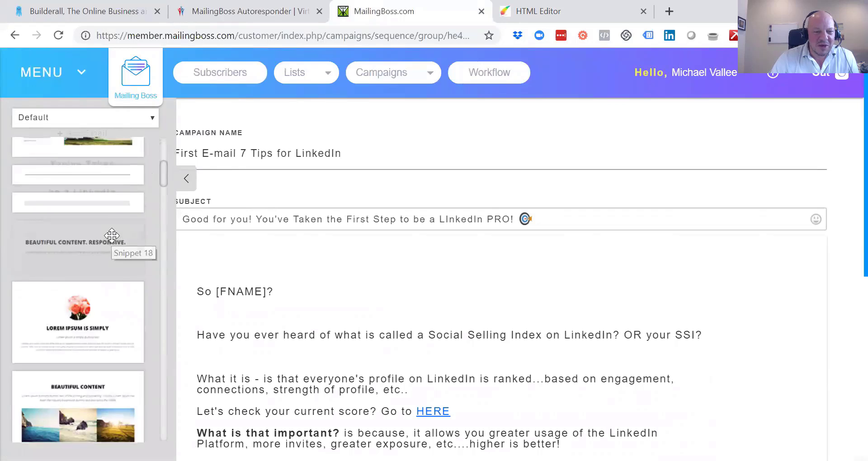
{"action": "scroll", "coordinate": [122, 224], "scroll_direction": "up", "scroll_amount": 2}
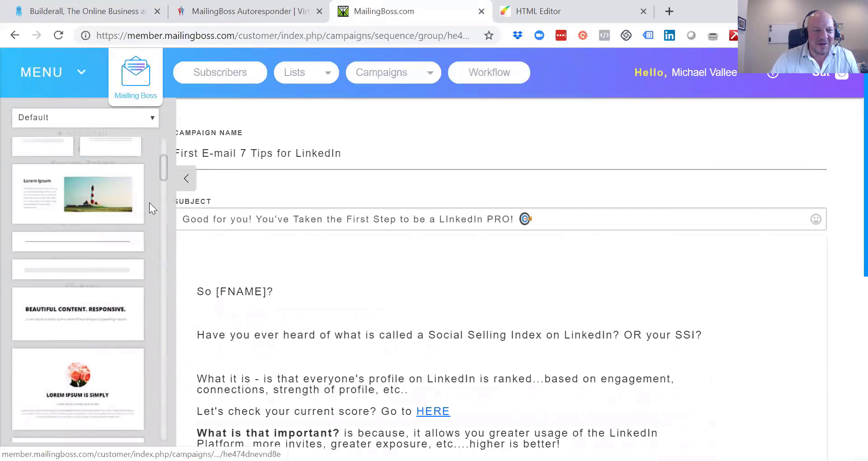
{"action": "scroll", "coordinate": [98, 239], "scroll_direction": "down", "scroll_amount": 4}
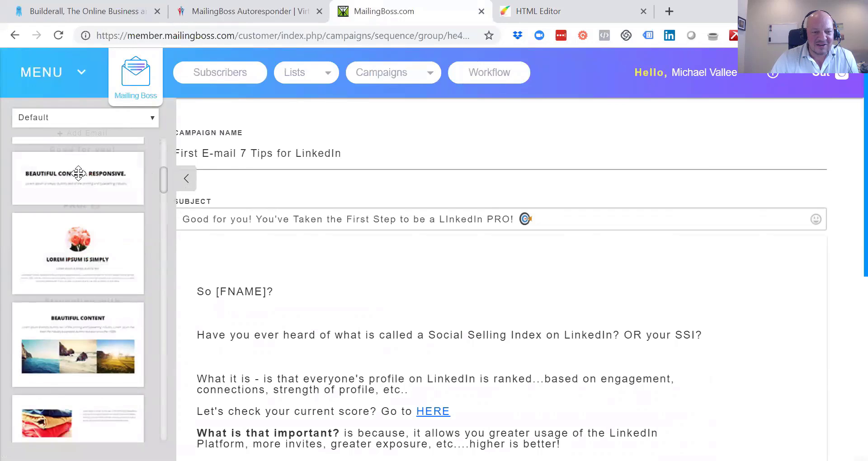
{"action": "scroll", "coordinate": [90, 253], "scroll_direction": "down", "scroll_amount": 4}
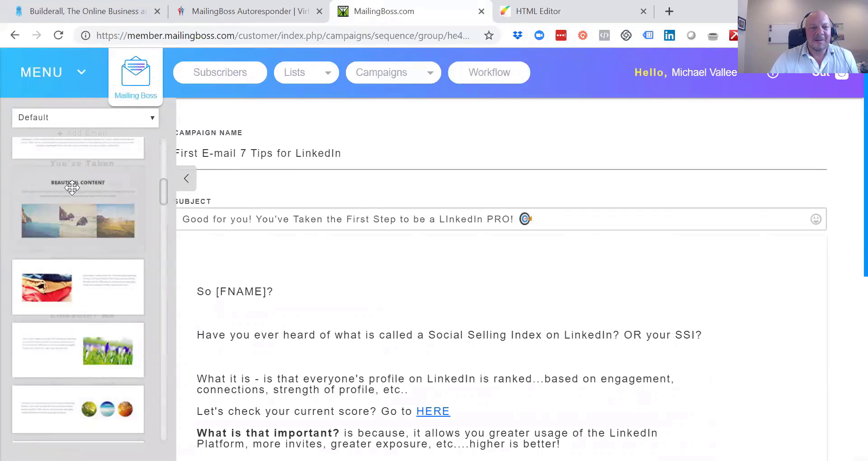
{"action": "scroll", "coordinate": [86, 172], "scroll_direction": "up", "scroll_amount": 6}
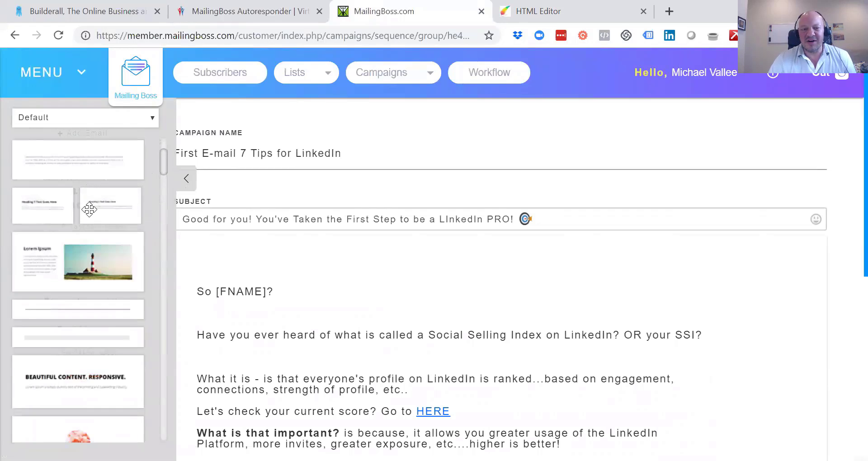
{"action": "left_click", "coordinate": [184, 179]}
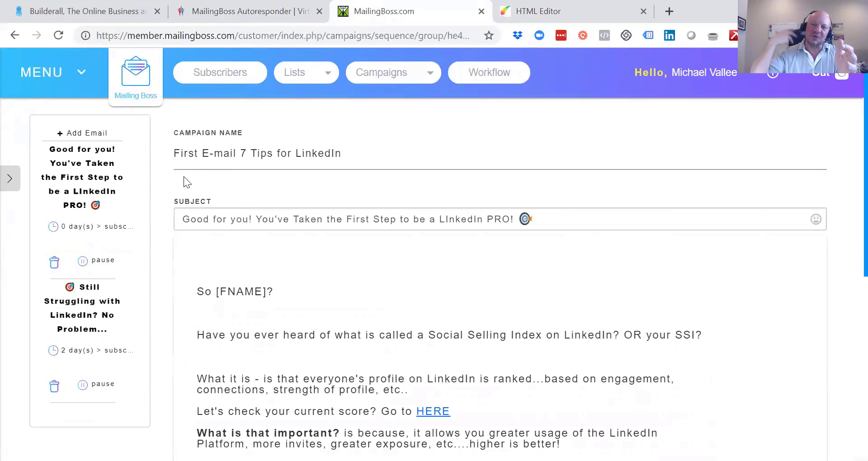
Step: Open 'Email 2 - 7 Tips to LinkedIn' and read its body through the Social Media Marketing Secrets Group invite
{"action": "left_click", "coordinate": [93, 307]}
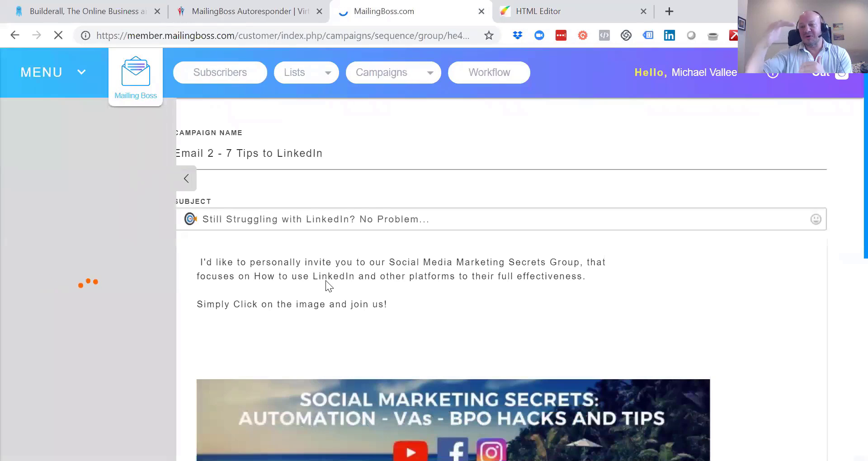
{"action": "scroll", "coordinate": [364, 275], "scroll_direction": "down", "scroll_amount": 3}
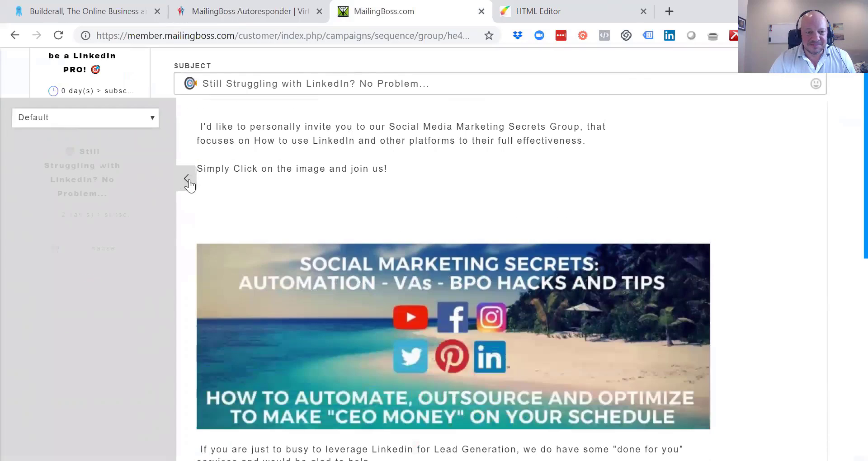
{"action": "left_click", "coordinate": [188, 130]}
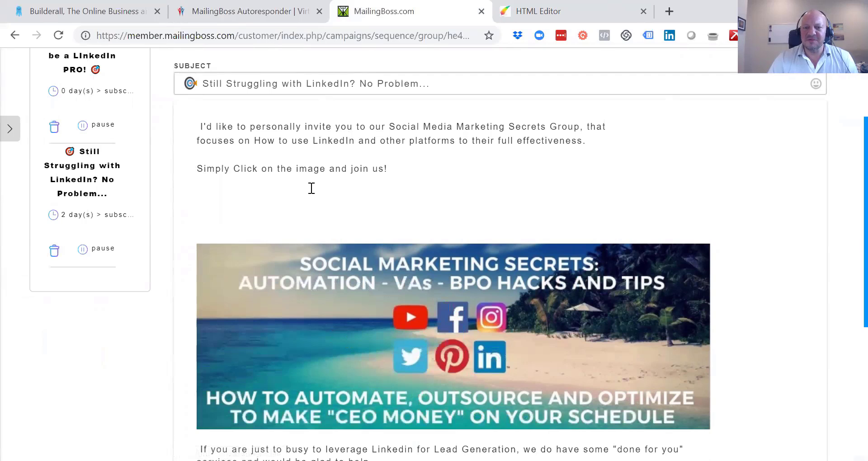
{"action": "scroll", "coordinate": [362, 190], "scroll_direction": "down", "scroll_amount": 3}
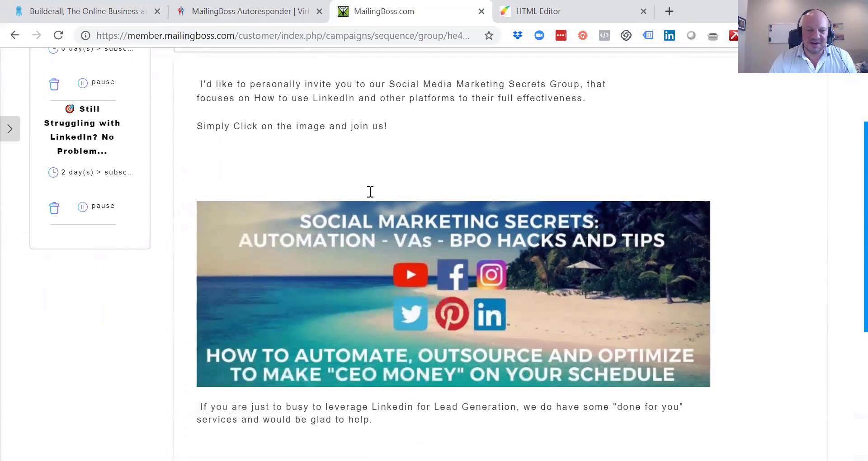
{"action": "scroll", "coordinate": [550, 388], "scroll_direction": "down", "scroll_amount": 3}
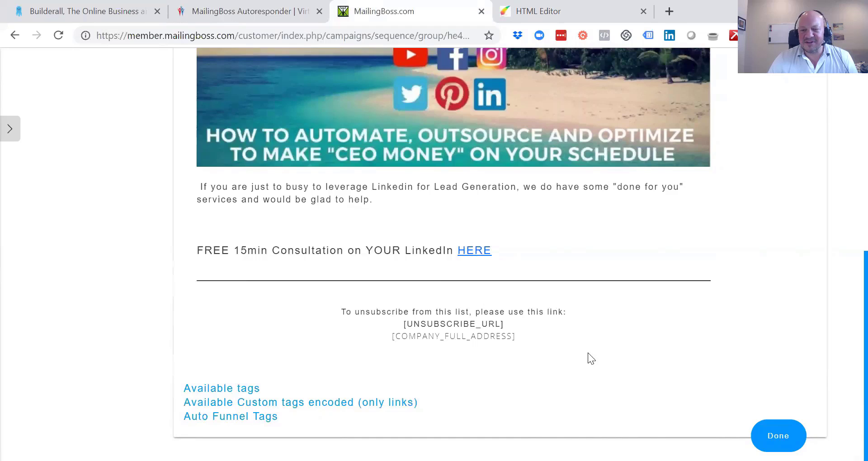
{"action": "scroll", "coordinate": [607, 342], "scroll_direction": "up", "scroll_amount": 8}
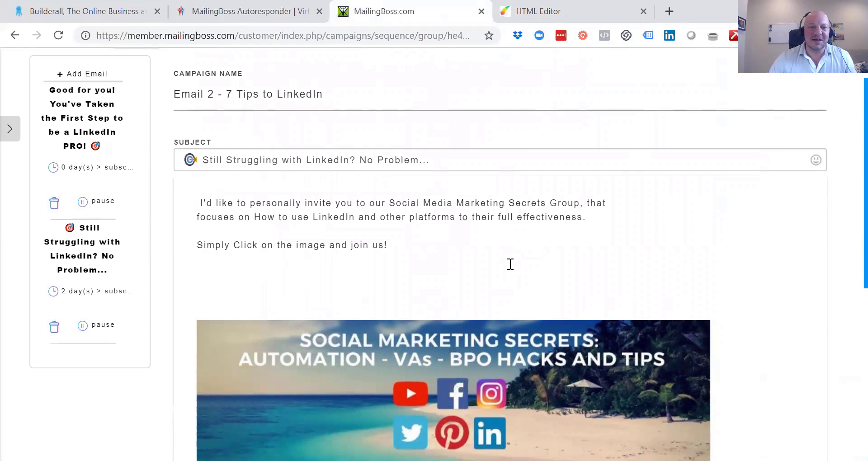
Step: Load socialsellingautomation.com in a new Chrome tab to show the '7 Keys' opt-in page
{"action": "left_click", "coordinate": [670, 10]}
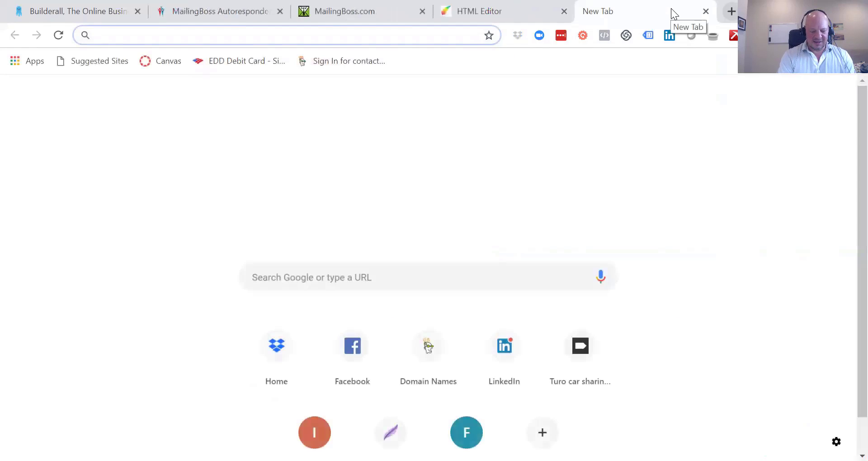
{"action": "type", "text": "socialsellingautomation.com"}
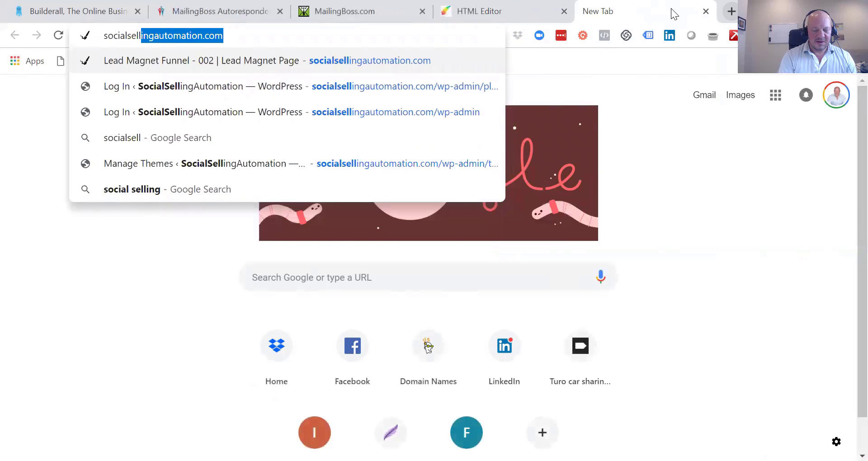
{"action": "key", "text": "Return"}
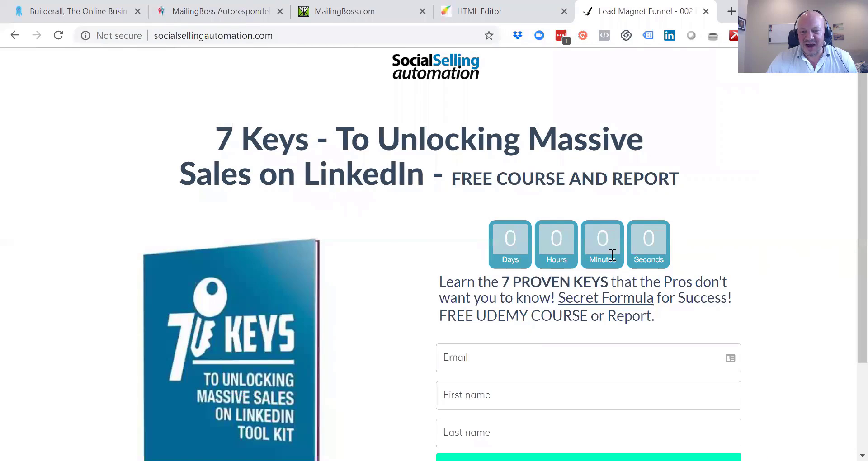
Step: Autofill the opt-in form with the saved contact details and submit 'Get Your Free Class or Report'
{"action": "scroll", "coordinate": [362, 217], "scroll_direction": "down", "scroll_amount": 3}
{"action": "scroll", "coordinate": [298, 230], "scroll_direction": "up", "scroll_amount": 2}
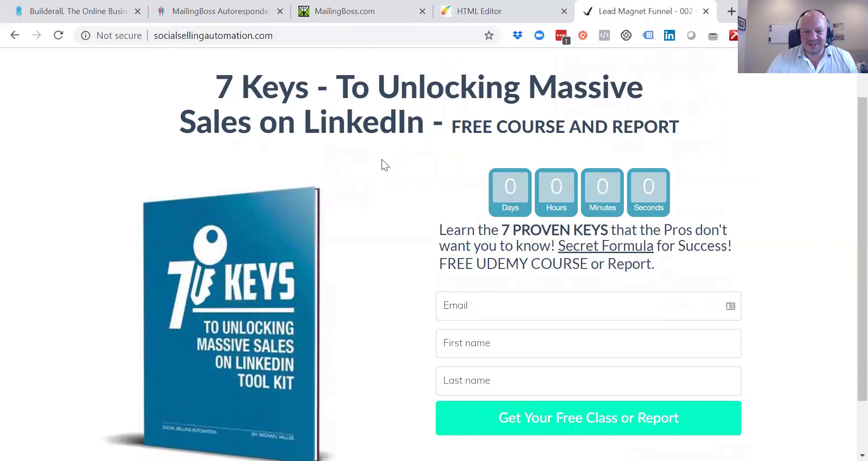
{"action": "scroll", "coordinate": [451, 203], "scroll_direction": "down", "scroll_amount": 1}
{"action": "left_click", "coordinate": [492, 238]}
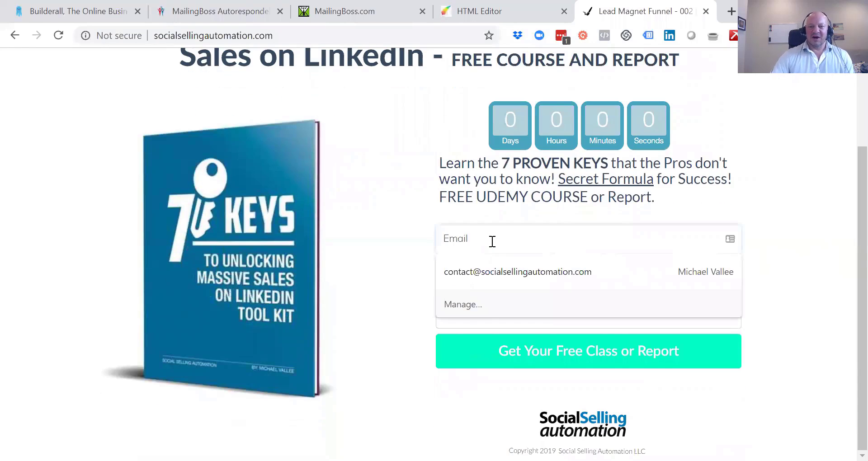
{"action": "left_click", "coordinate": [489, 266]}
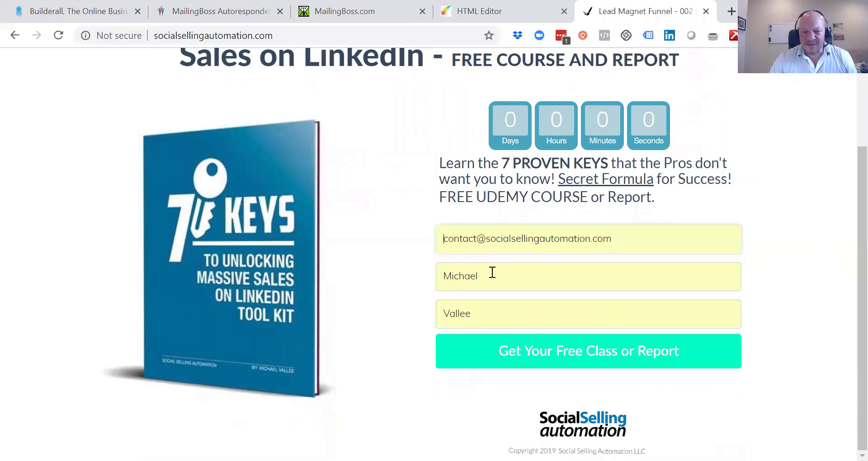
{"action": "left_click", "coordinate": [569, 350]}
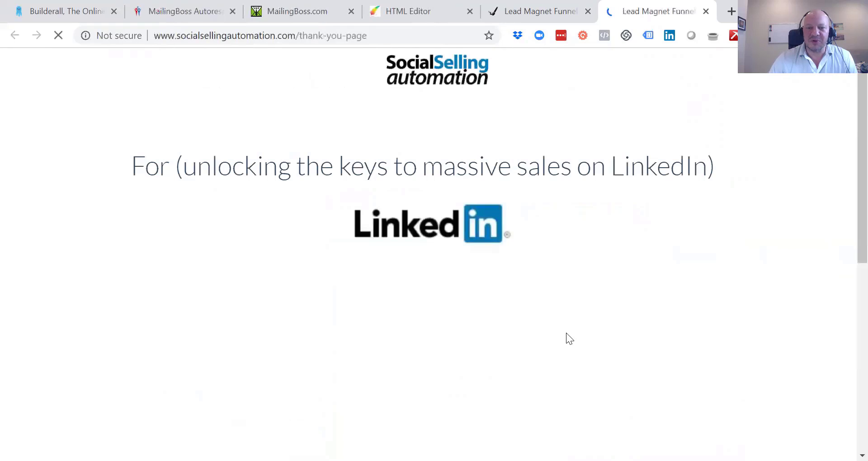
Step: Download the free report from the thank-you page, opening the 9-page 2785018.pdf
{"action": "scroll", "coordinate": [644, 130], "scroll_direction": "down", "scroll_amount": 4}
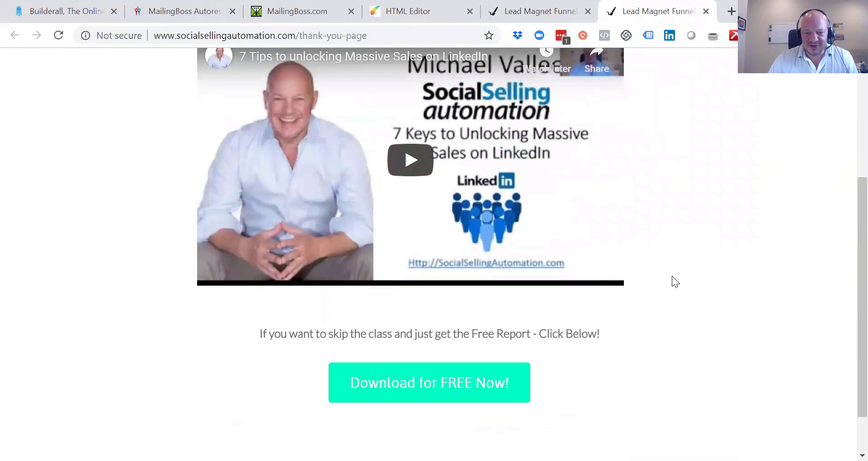
{"action": "left_click", "coordinate": [418, 385]}
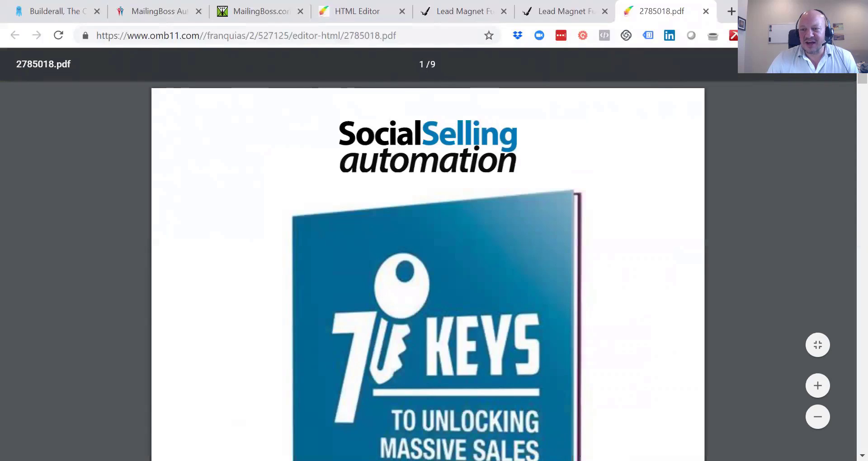
{"action": "scroll", "coordinate": [433, 210], "scroll_direction": "down", "scroll_amount": 20}
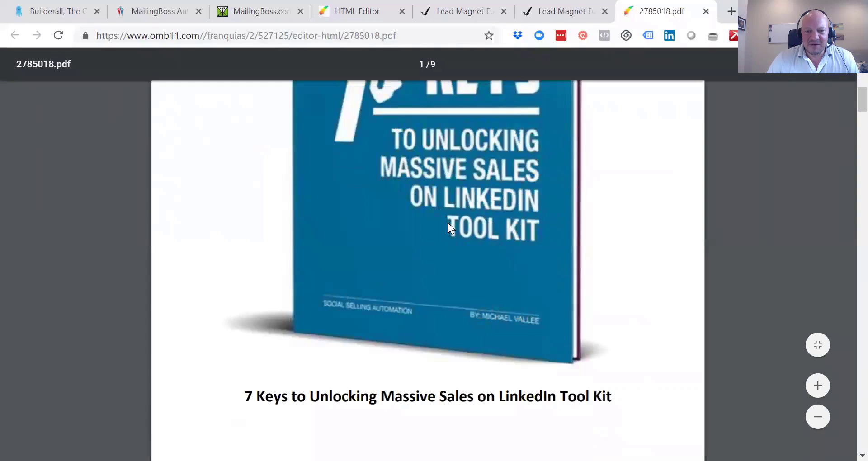
{"action": "scroll", "coordinate": [464, 235], "scroll_direction": "up", "scroll_amount": 20}
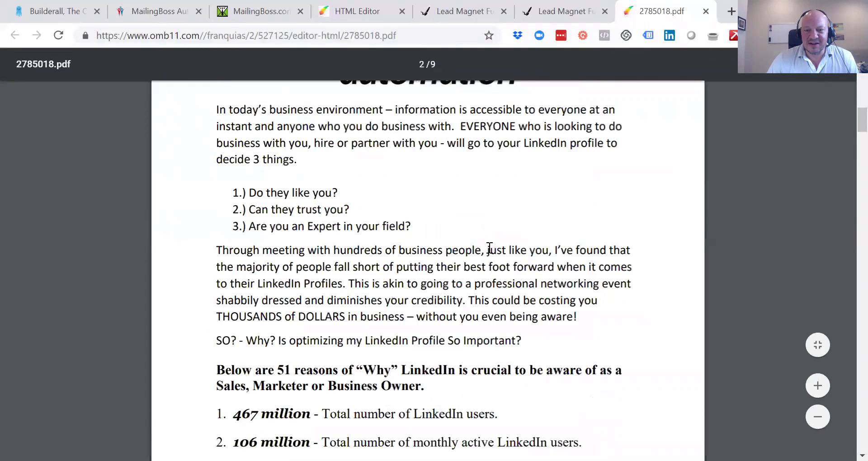